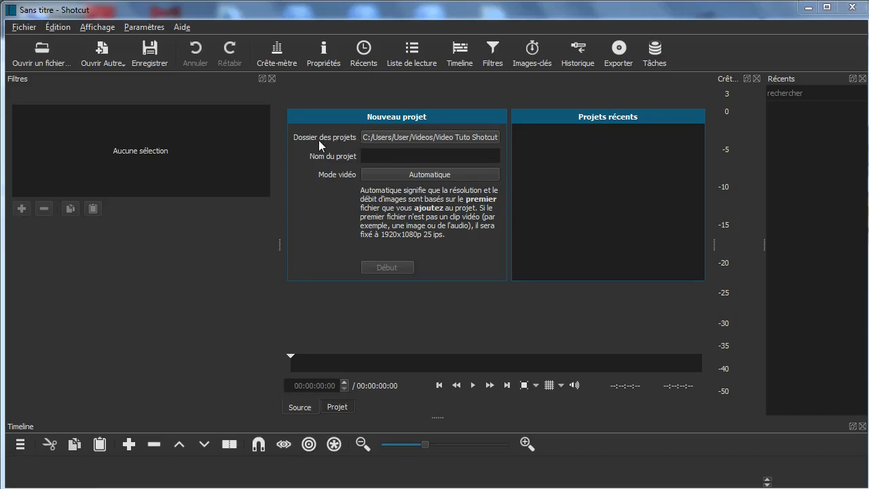
Name the new project Serie1, keeping Video Tuto Shotcut as the projects folder.
click(402, 139)
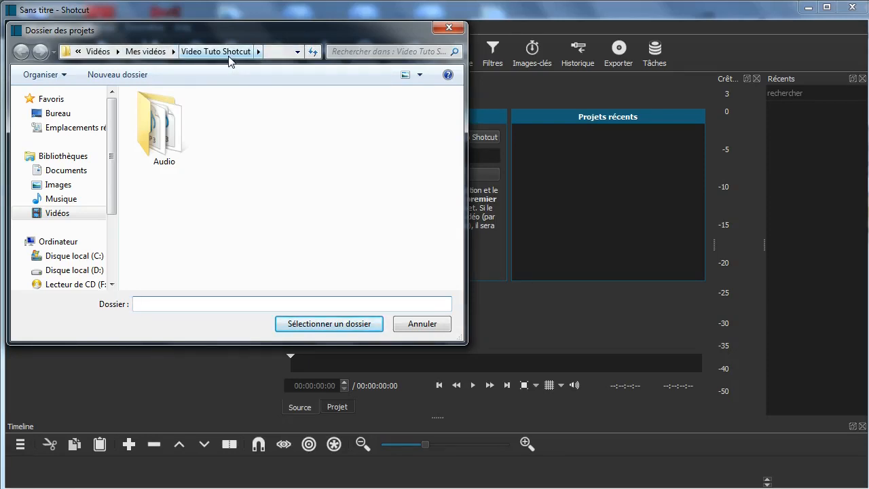
click(418, 324)
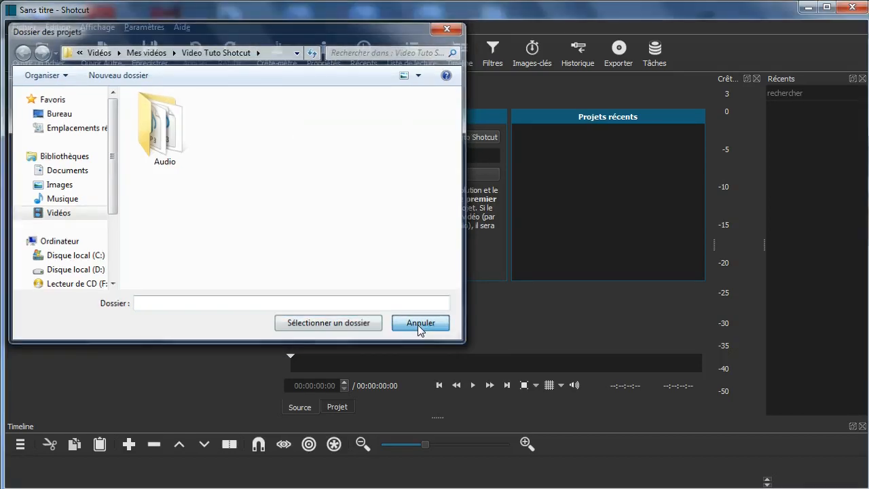
click(397, 155)
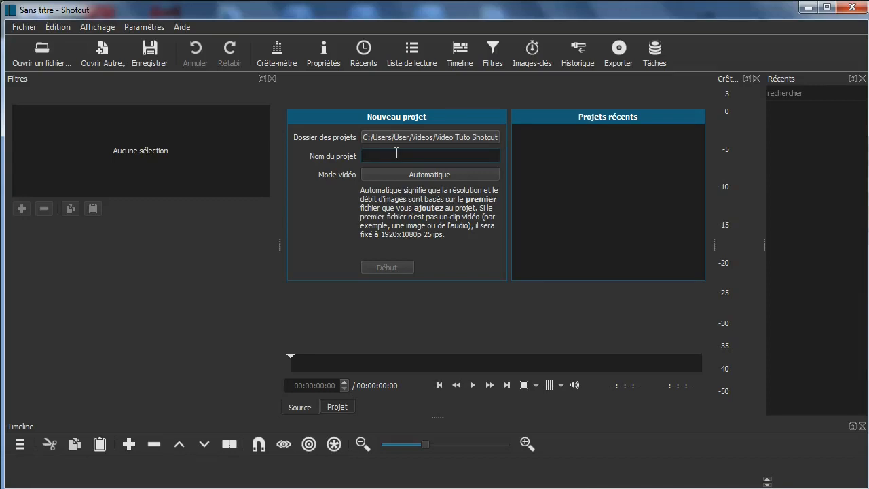
text(Serie1)
Add a custom video mode for the project and set its resolution to 1280 x 720.
mouse_move(479, 140)
click(387, 175)
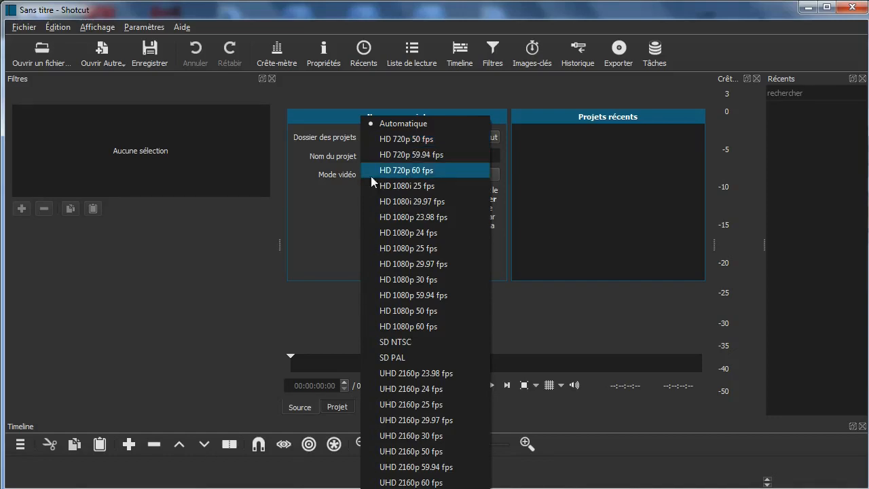
click(331, 204)
click(407, 172)
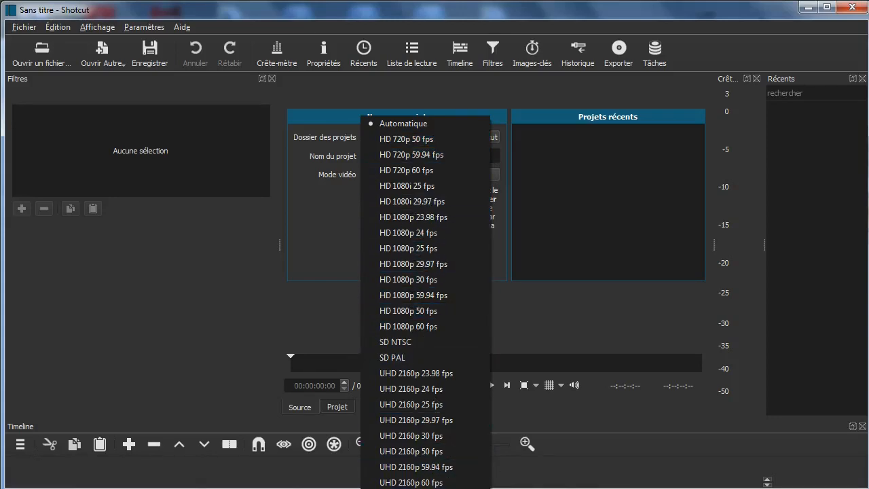
mouse_move(421, 488)
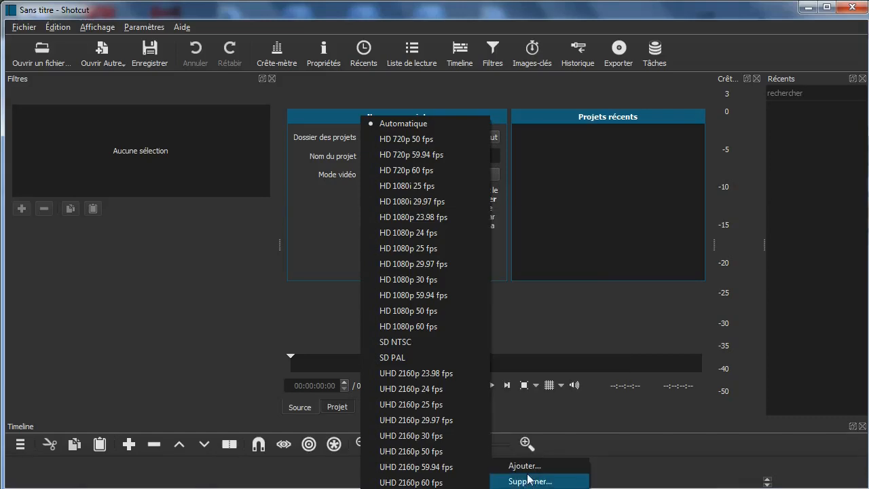
click(528, 468)
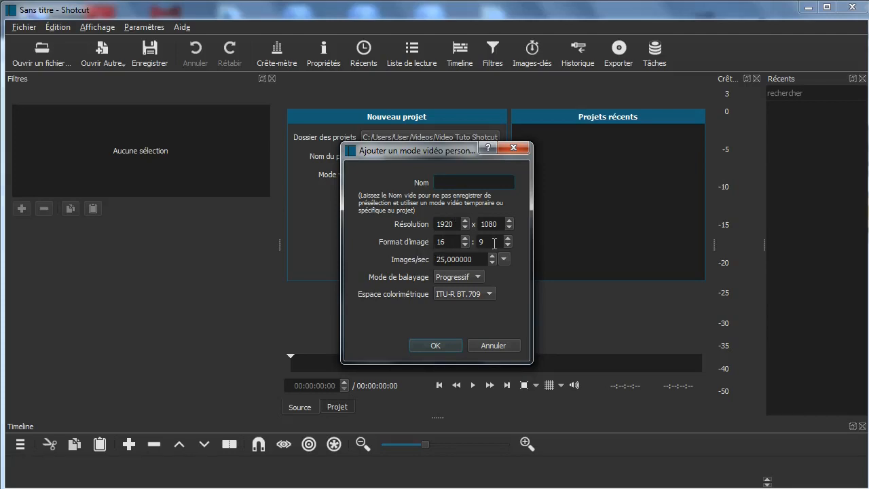
double_click(453, 224)
text(1280)
key(Tab)
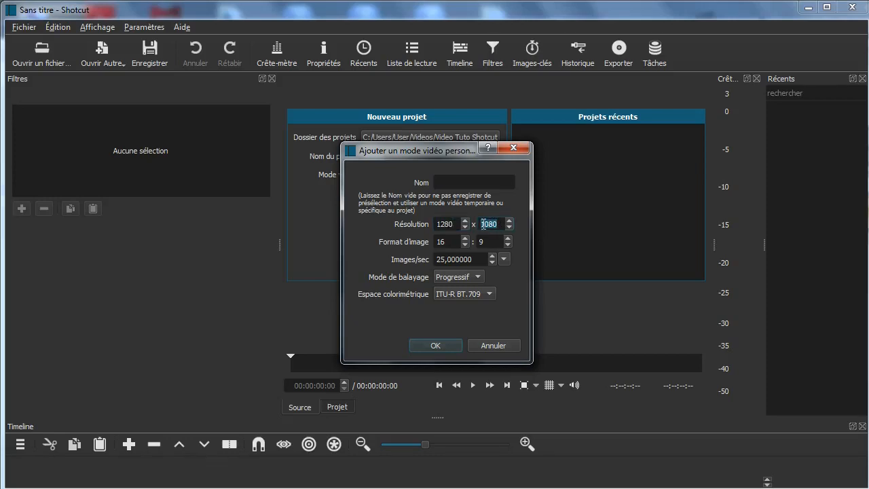
text(720)
Set the custom video mode's frame rate to 25 images per second.
click(477, 260)
drag(435, 262, 437, 263)
text(60)
key(BackSpace)
key(BackSpace)
text(25)
Name the custom video mode "1280x720 25", save it and start the project.
click(443, 181)
text(1280x720)
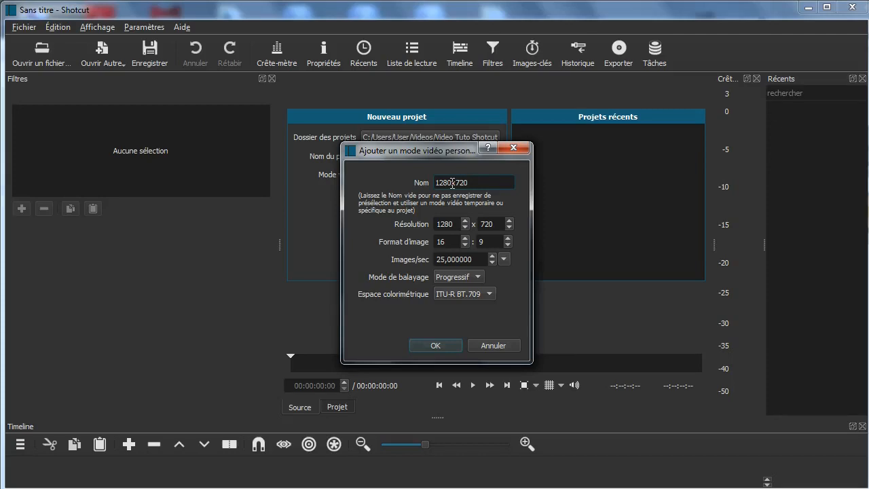
text( 25)
click(435, 345)
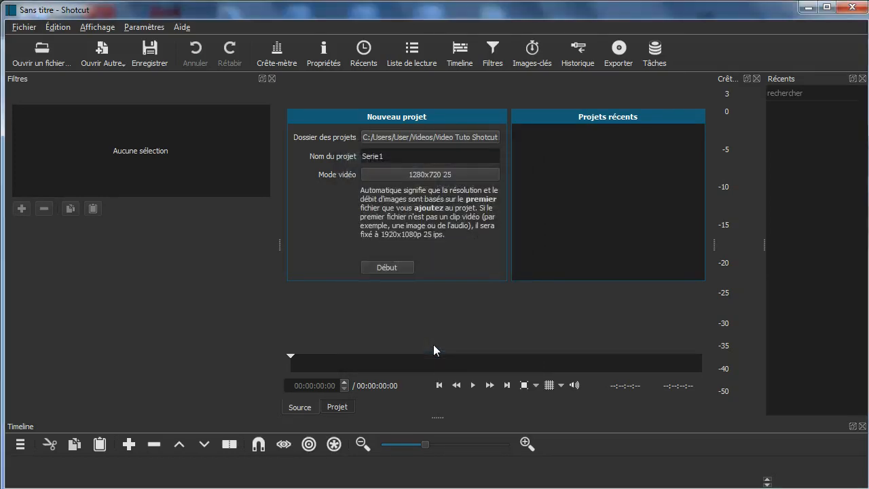
click(392, 265)
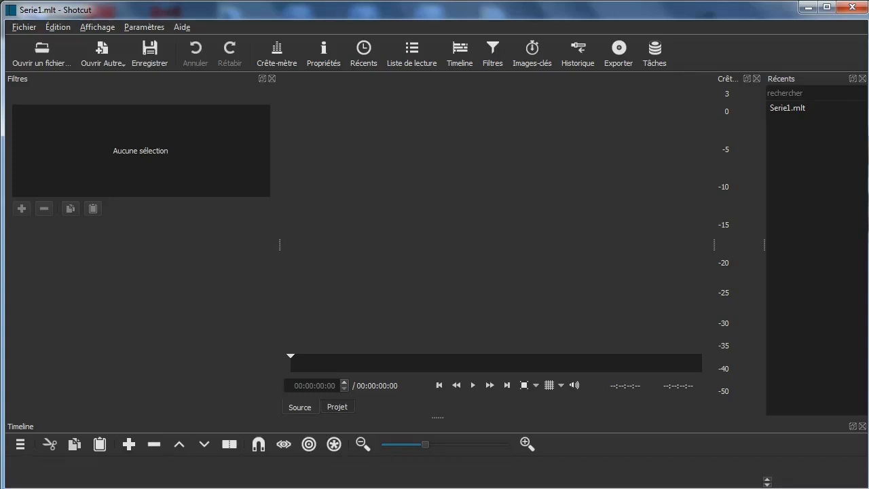
Switch to Windows Explorer and check the Serie1.mlt project file in the Serie1 folder.
key(alt+Tab)
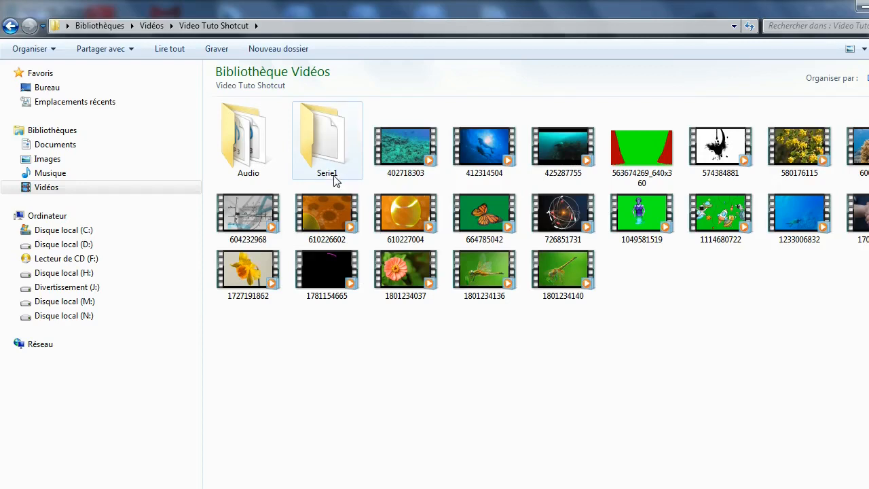
double_click(322, 150)
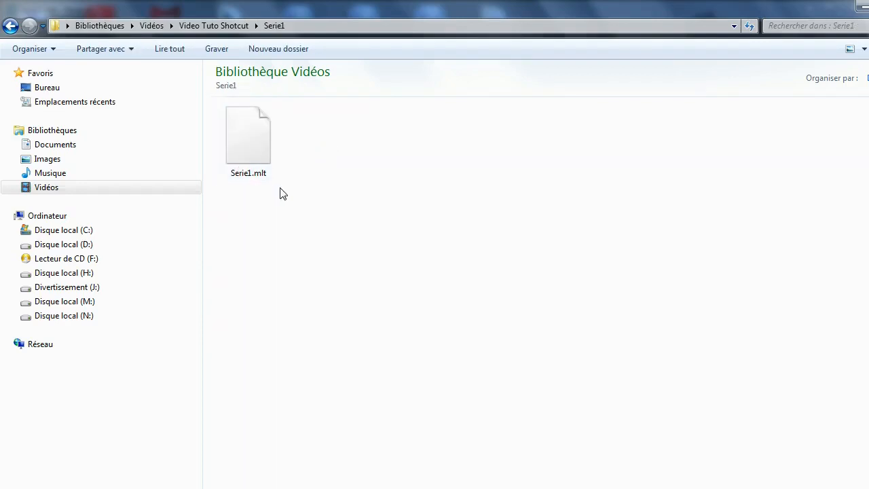
double_click(253, 173)
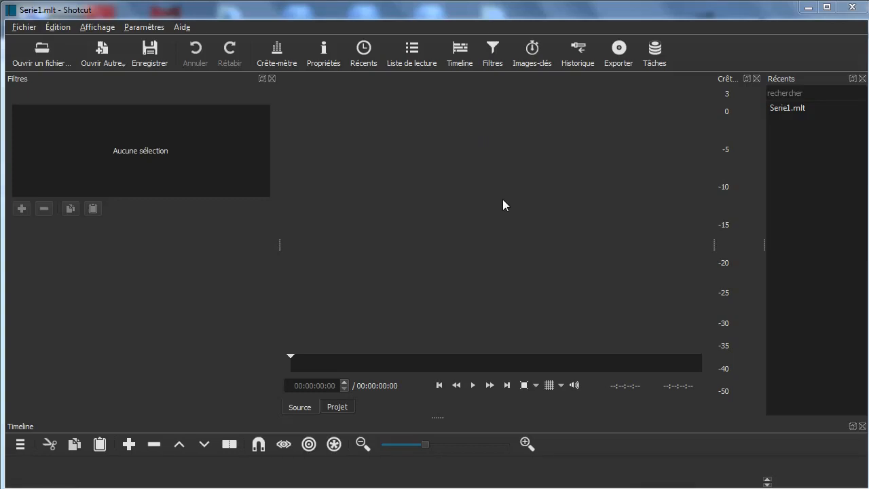
Close the Récents, Crête-mètre, Filtres and Timeline panels to clear the workspace.
click(862, 79)
click(862, 78)
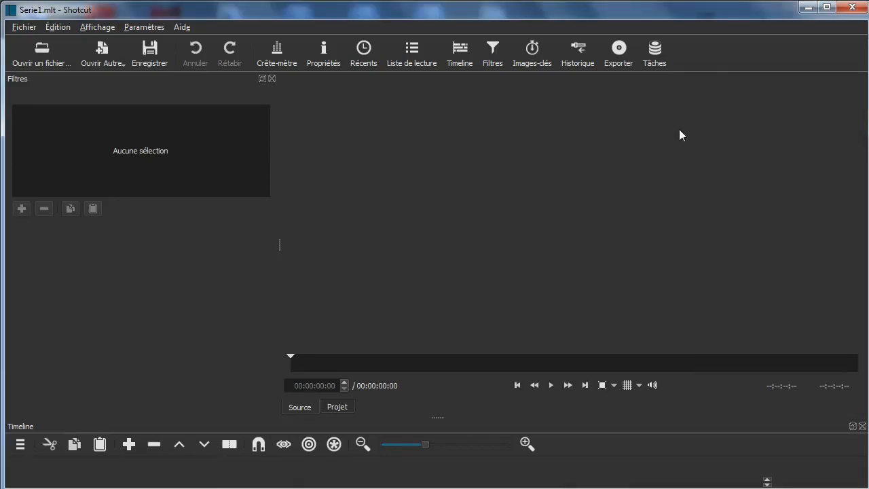
click(271, 79)
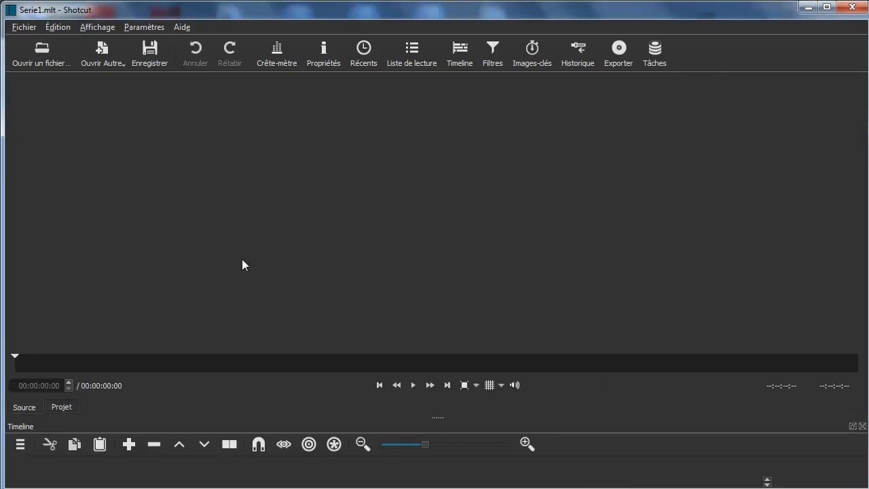
click(863, 427)
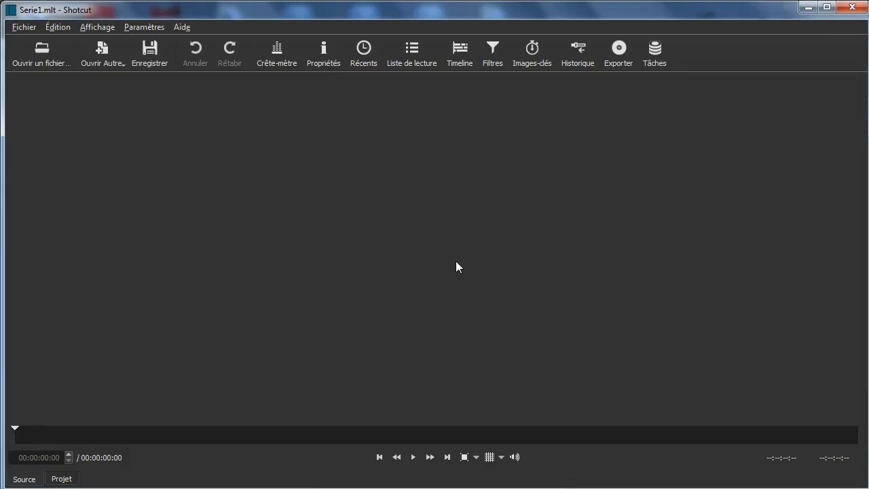
Show the Timeline panel again and enlarge its height.
click(466, 59)
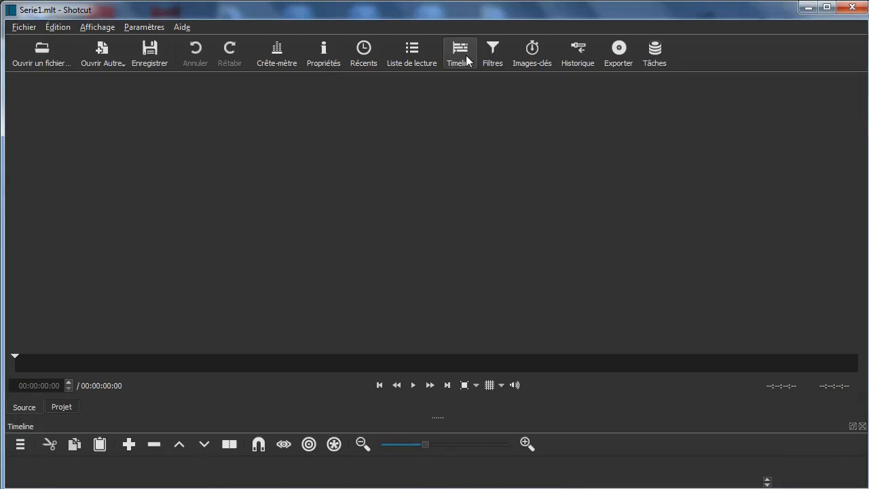
drag(444, 417, 447, 337)
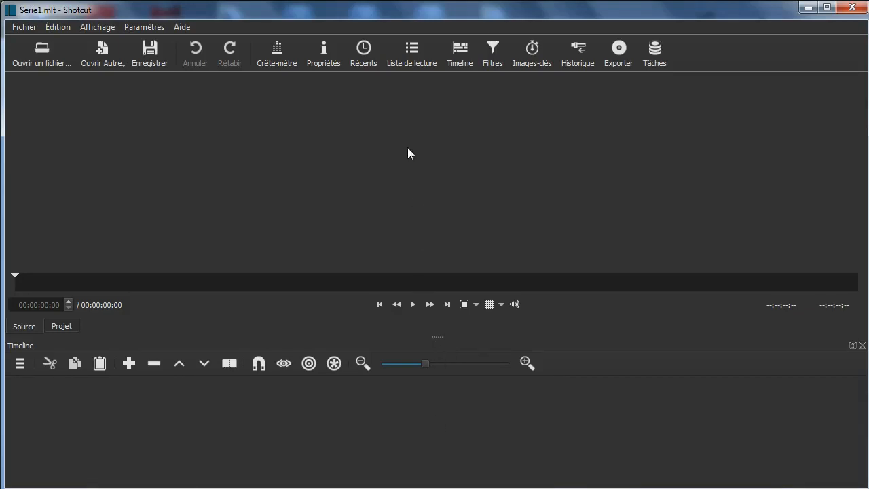
Show the Liste de lecture and Filtres panels and alternate between them in their shared dock.
click(414, 55)
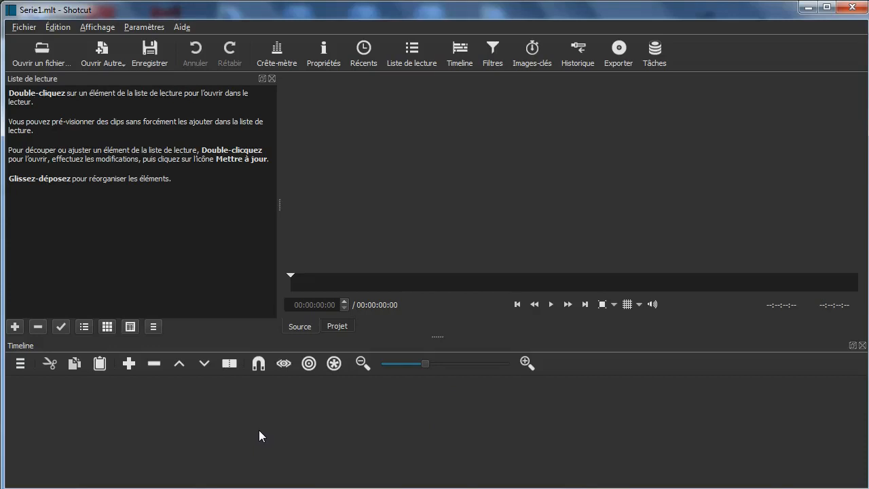
click(92, 28)
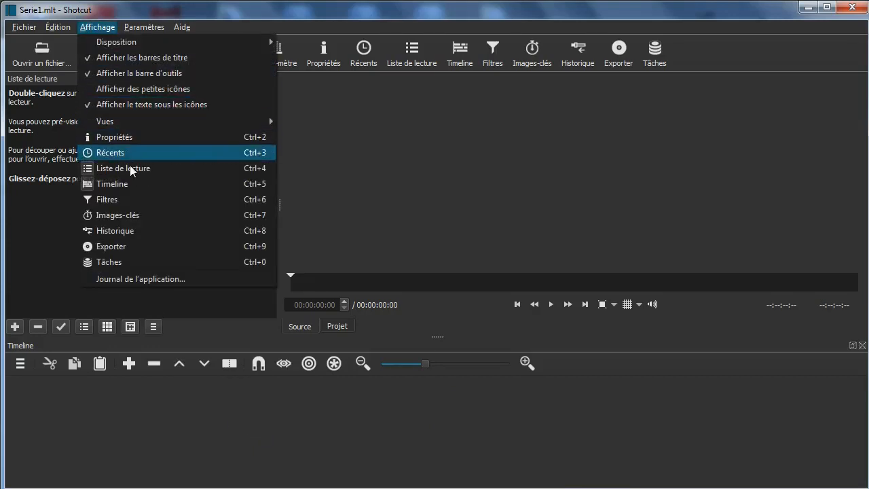
click(121, 201)
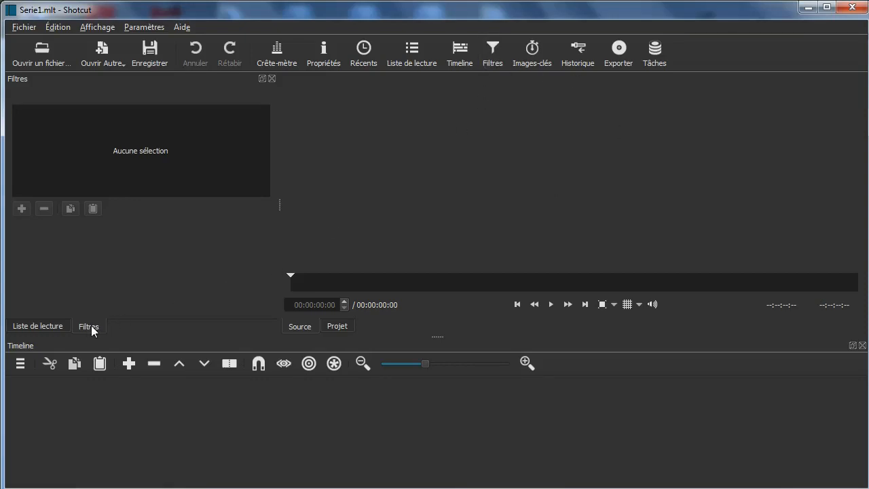
click(48, 324)
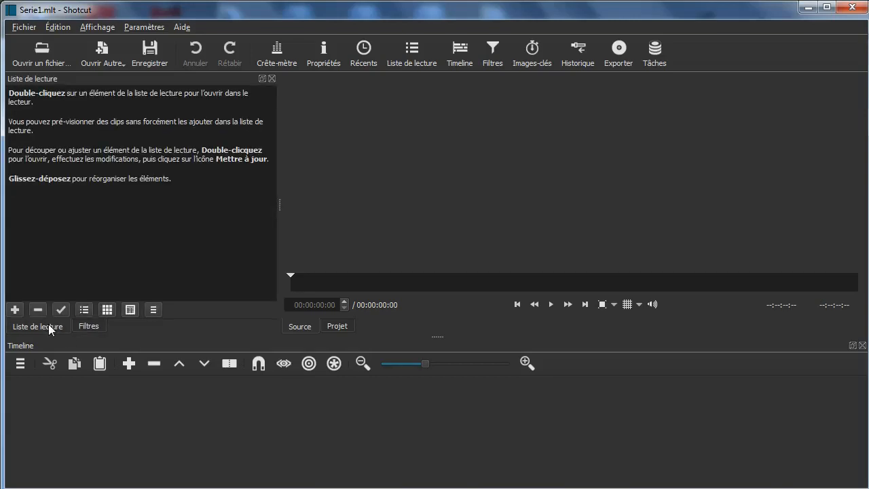
click(89, 326)
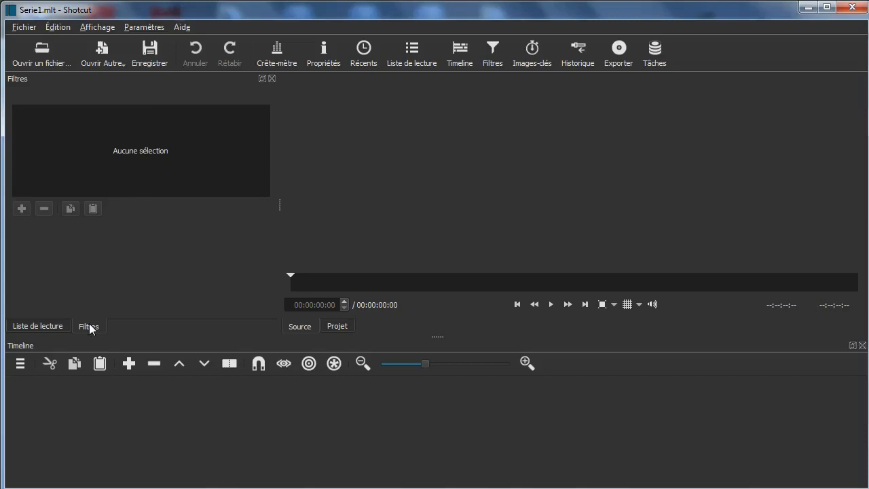
click(46, 325)
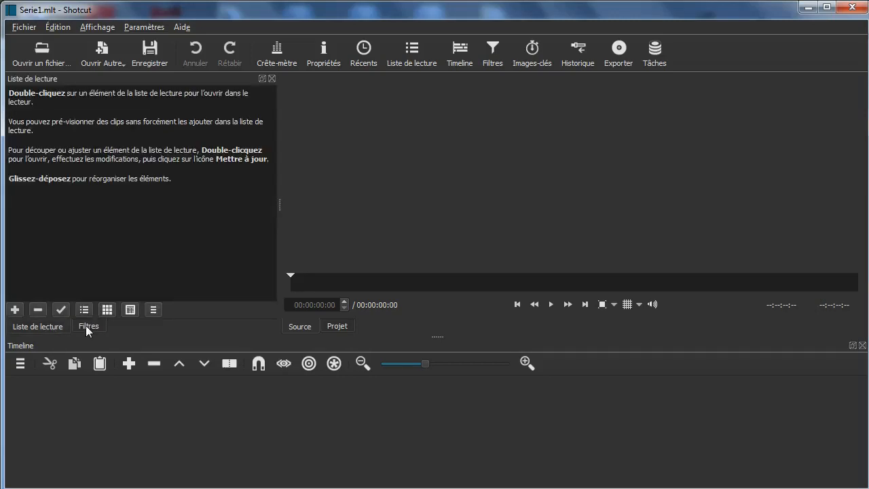
click(87, 327)
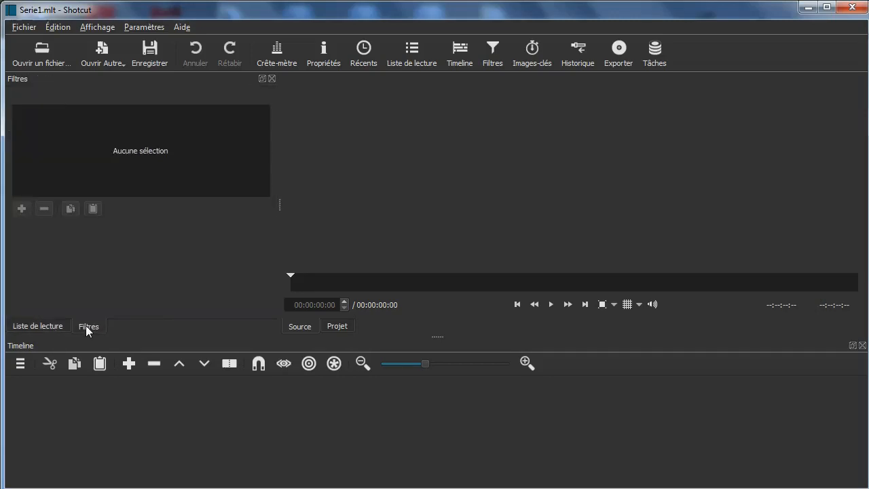
click(50, 329)
click(89, 328)
Add the Propriétés and Exporter panels beside Liste de lecture and Filtres.
click(327, 62)
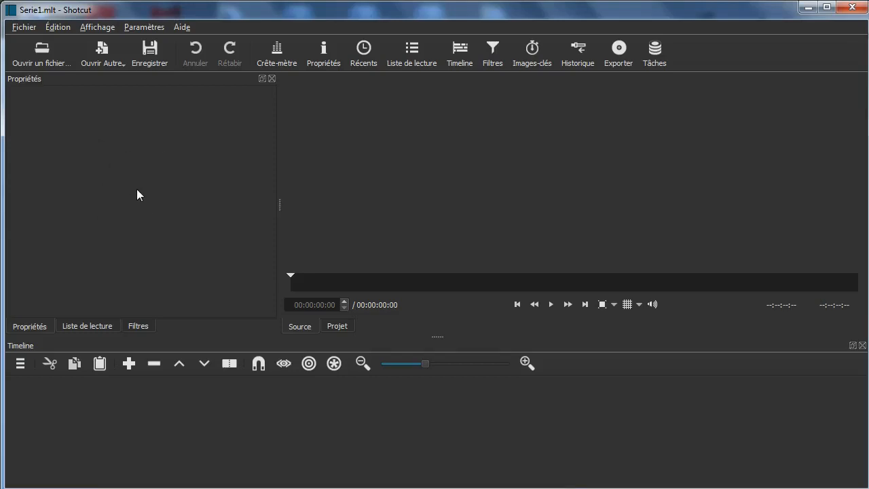
click(618, 54)
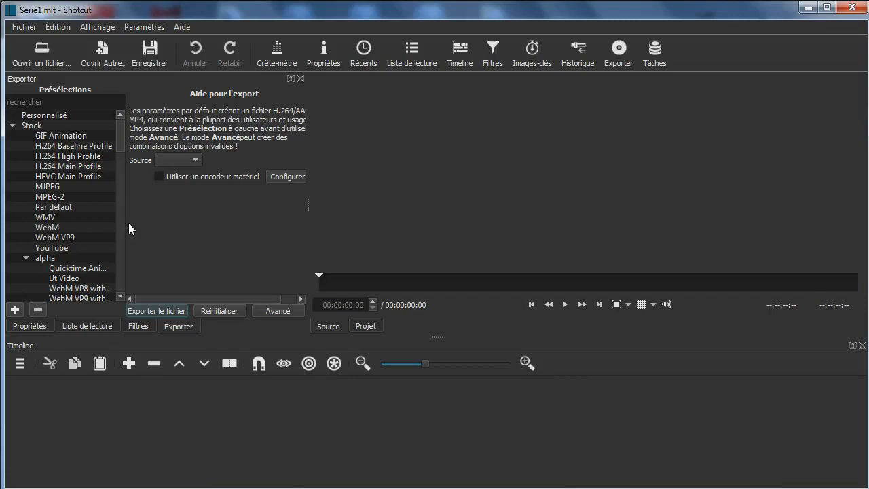
click(27, 28)
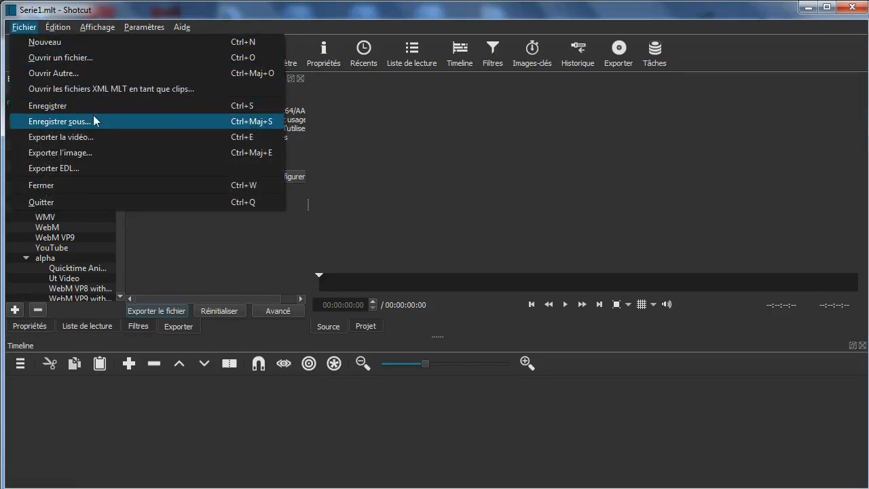
click(179, 240)
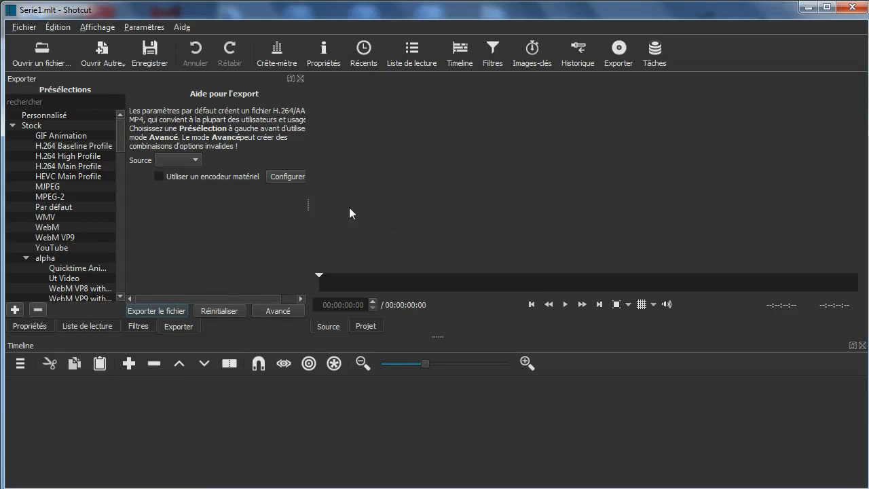
Show the Images-clés panel and alternate between it and the Timeline.
click(542, 59)
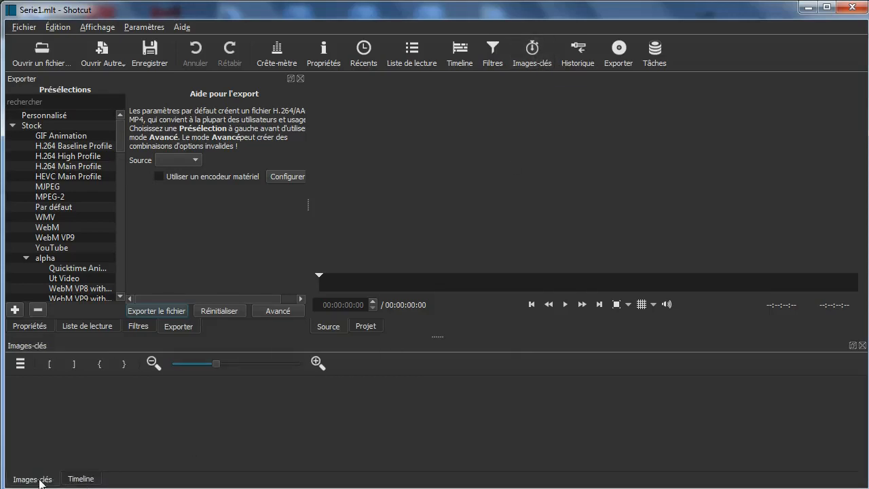
click(80, 479)
click(45, 479)
click(79, 480)
click(47, 481)
Widen the dock holding the Exporter panel and move the Tâches panel into that dock.
drag(309, 207, 363, 204)
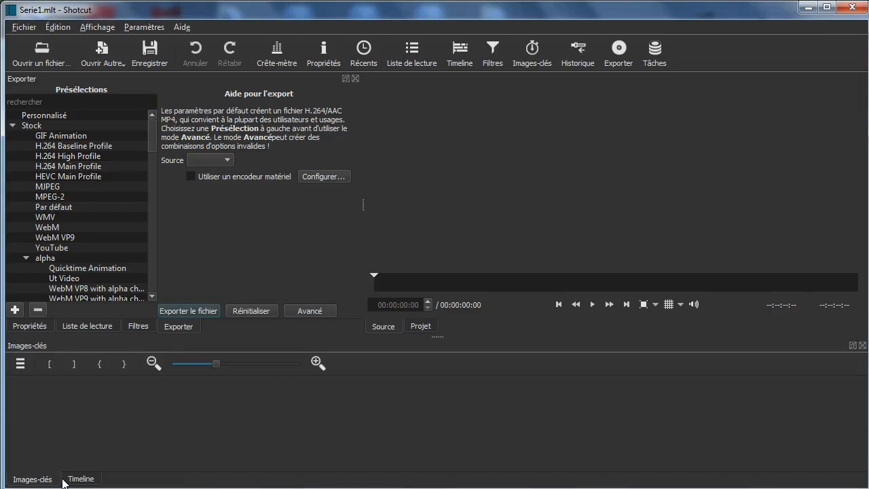
click(656, 61)
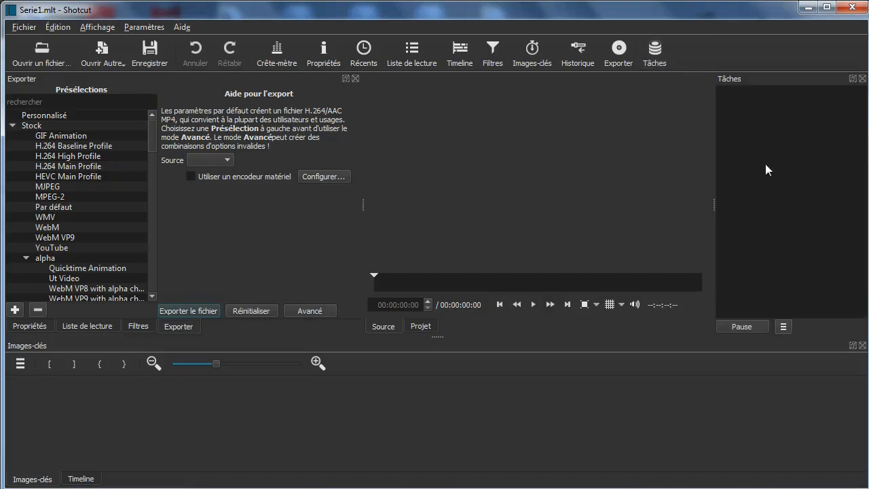
drag(783, 79, 93, 157)
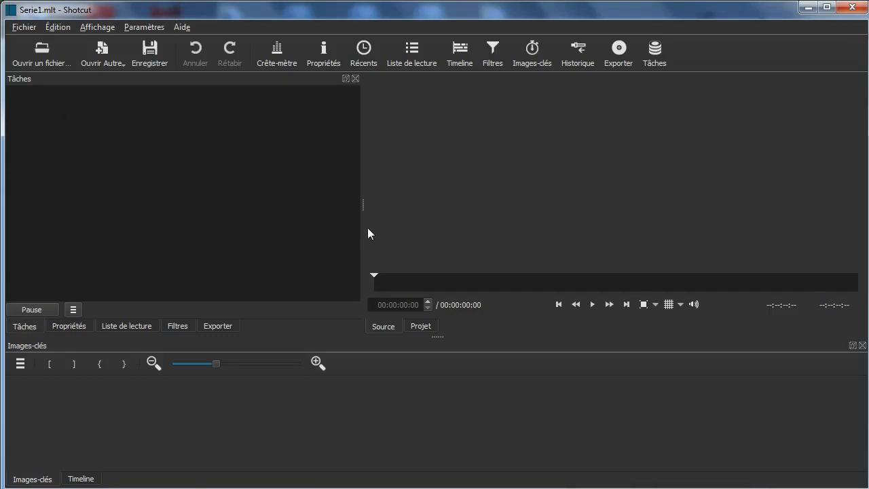
Make the dock containing Tâches narrower and taller, and bring its Liste de lecture panel to the front.
drag(362, 204, 306, 204)
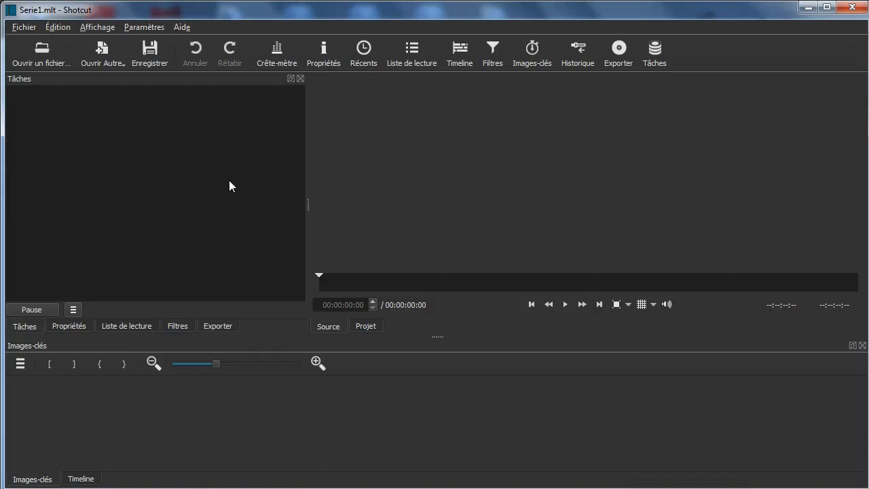
drag(432, 336, 437, 358)
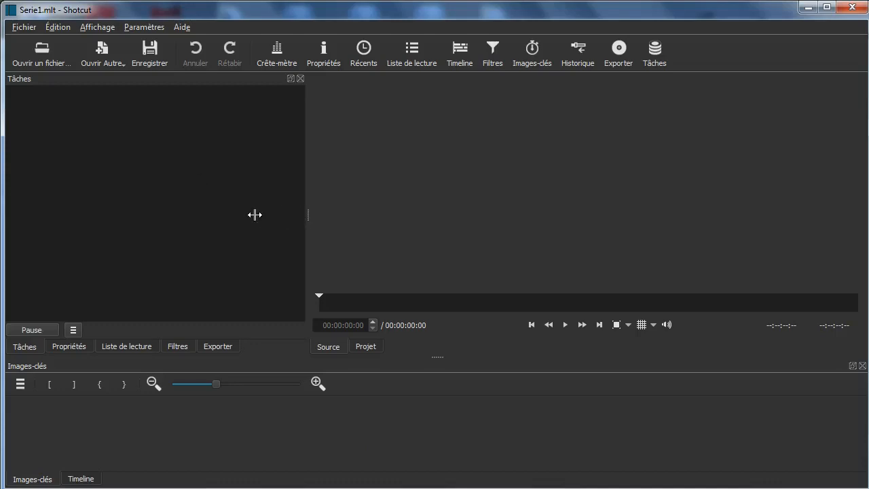
click(138, 349)
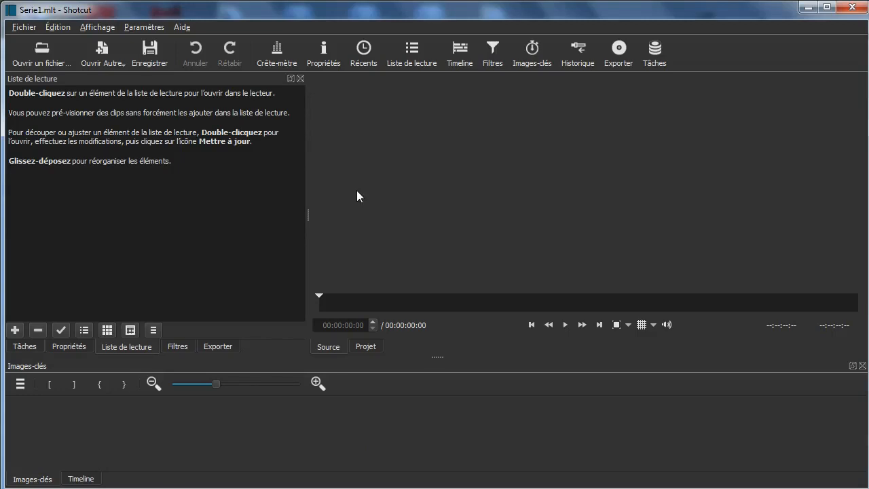